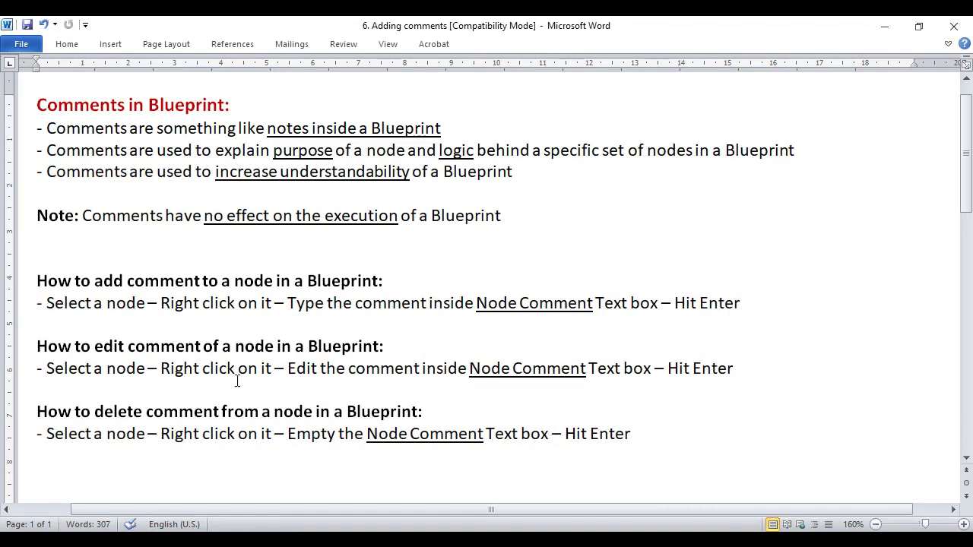
- Open the '6. Adding comments' Word notes on Blueprint node comments
left_click_drag(276, 507, 233, 509)
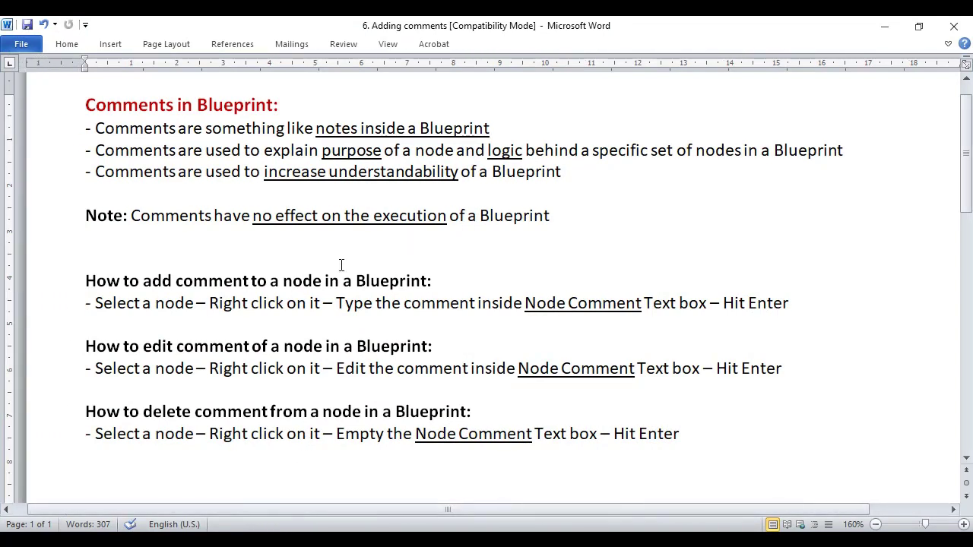
left_click_drag(312, 128, 357, 129)
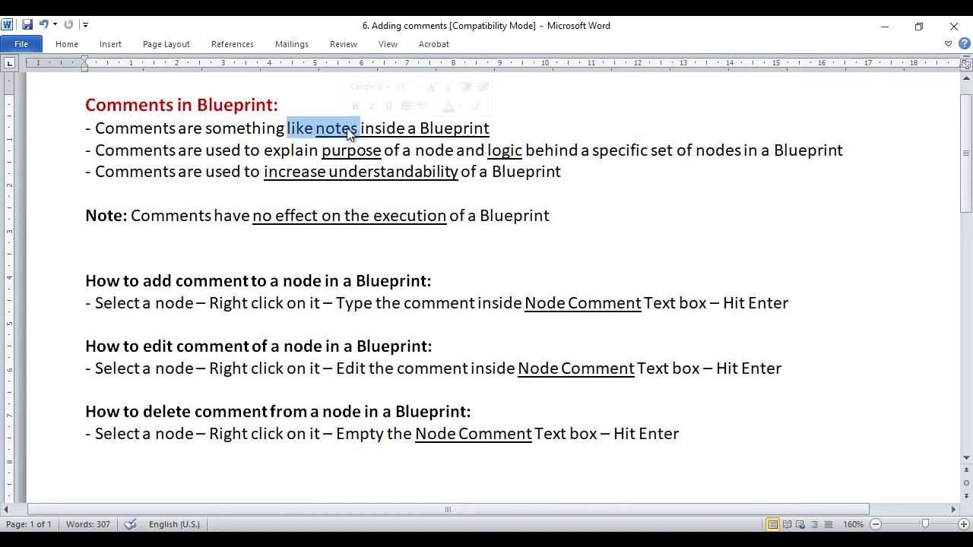
left_click(460, 263)
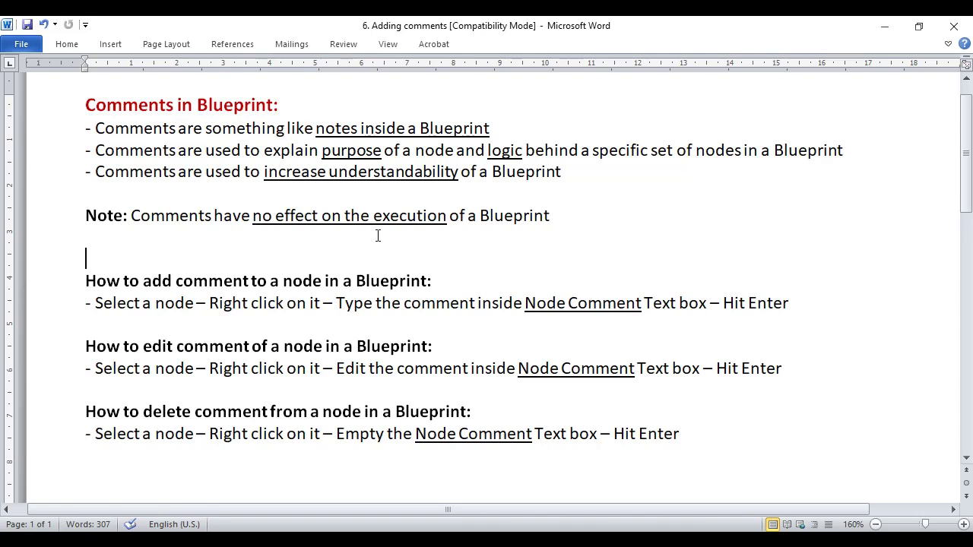
left_click_drag(321, 150, 730, 156)
double_click(791, 152)
left_click(658, 194)
left_click_drag(93, 171, 606, 175)
left_click(600, 177)
left_click_drag(254, 219, 532, 221)
left_click(583, 231)
left_click_drag(252, 216, 323, 217)
left_click_drag(389, 220, 550, 221)
left_click(575, 222)
left_click_drag(323, 151, 455, 151)
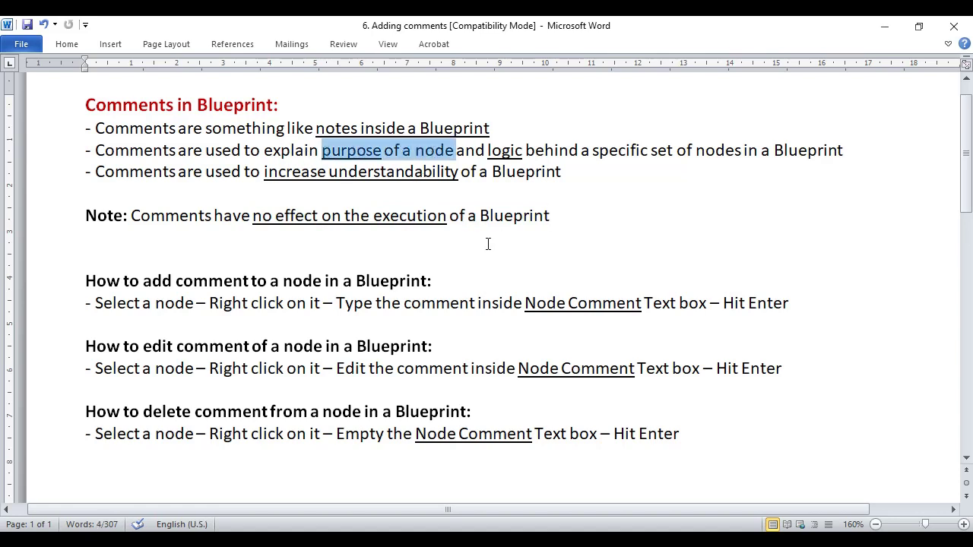
left_click_drag(487, 149, 579, 151)
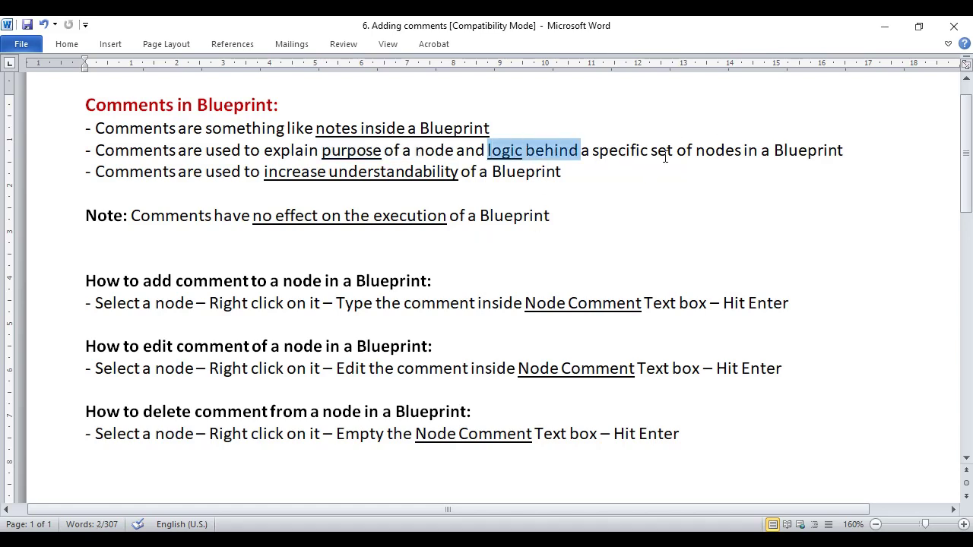
left_click(627, 189)
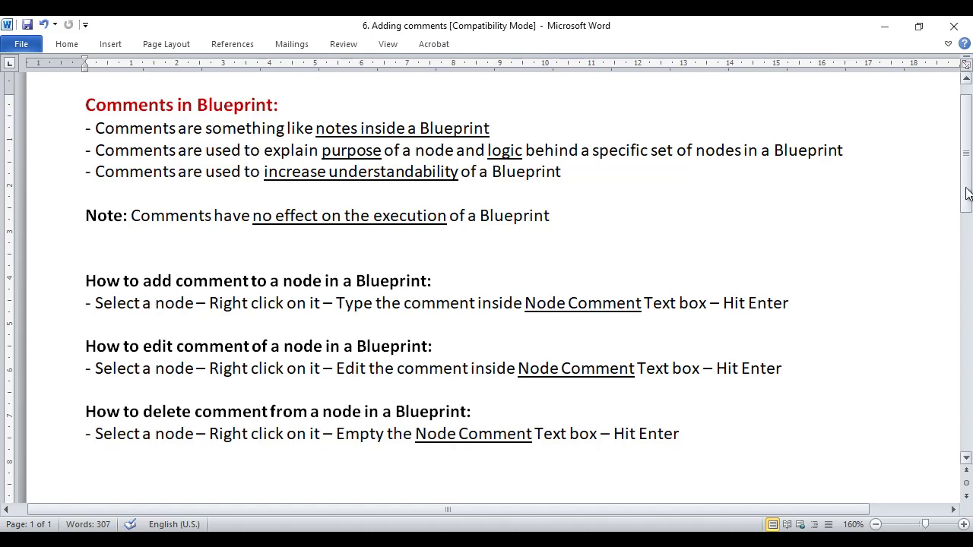
left_click_drag(968, 194, 937, 232)
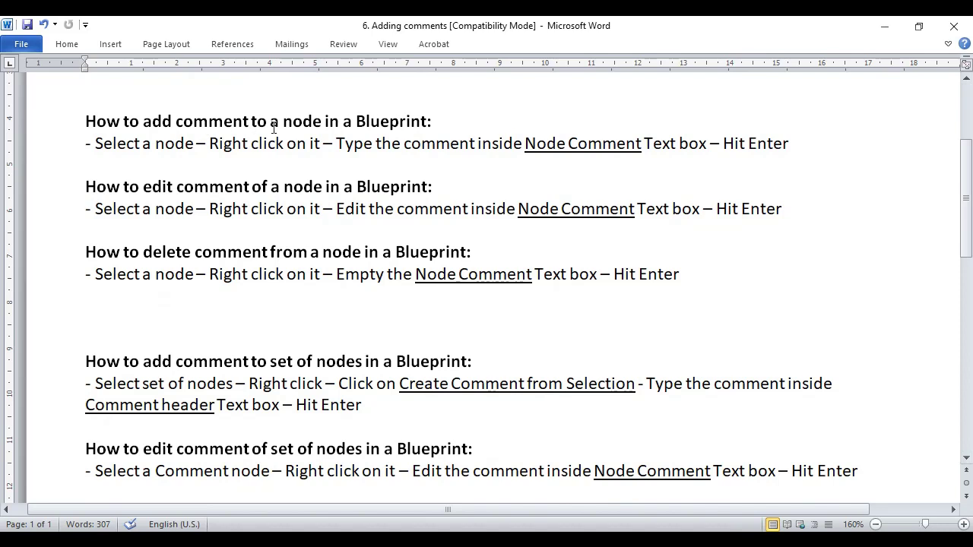
left_click_drag(95, 143, 678, 145)
left_click(224, 165)
left_click(368, 169)
left_click(514, 168)
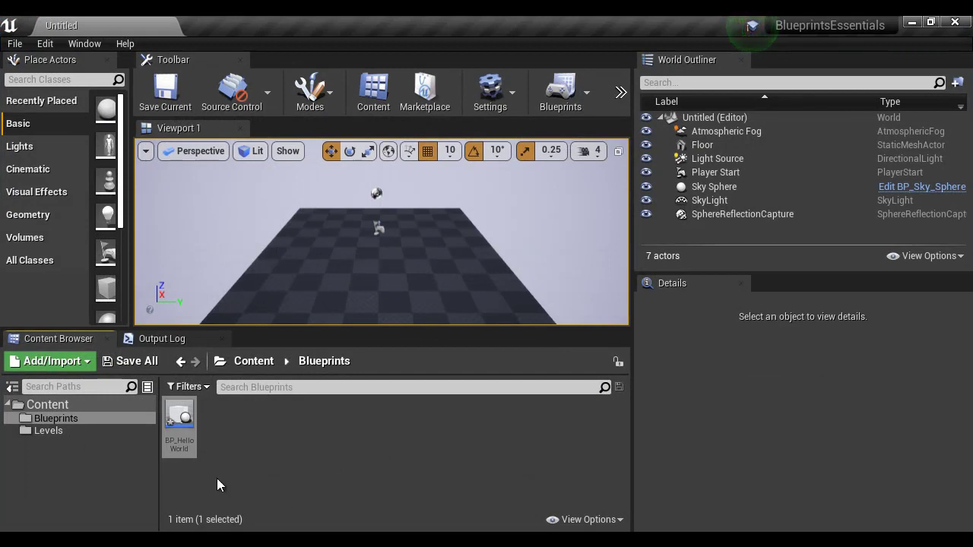
- Open BP_HelloWorld, widen its Event Graph area, and select the Print String node
mouse_move(168, 443)
double_click(189, 439)
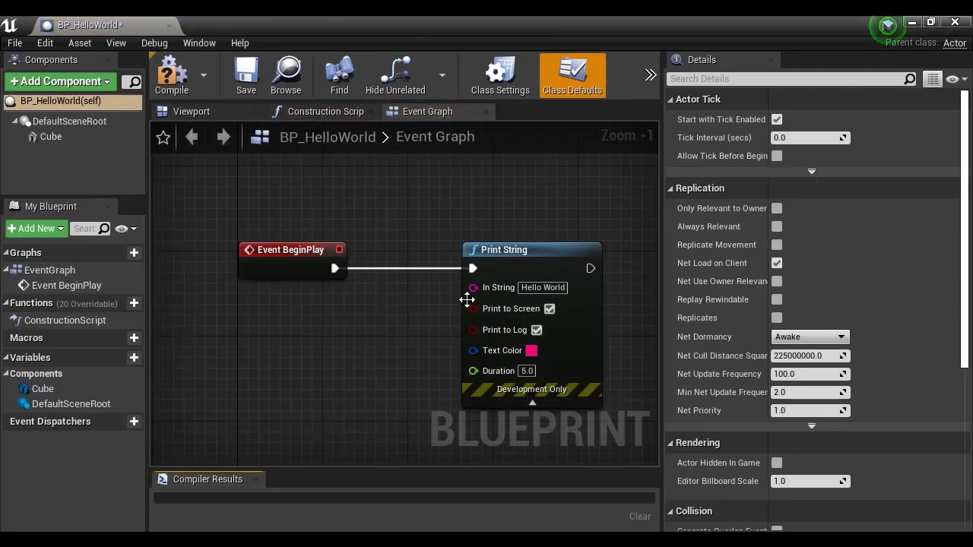
left_click_drag(661, 310, 752, 308)
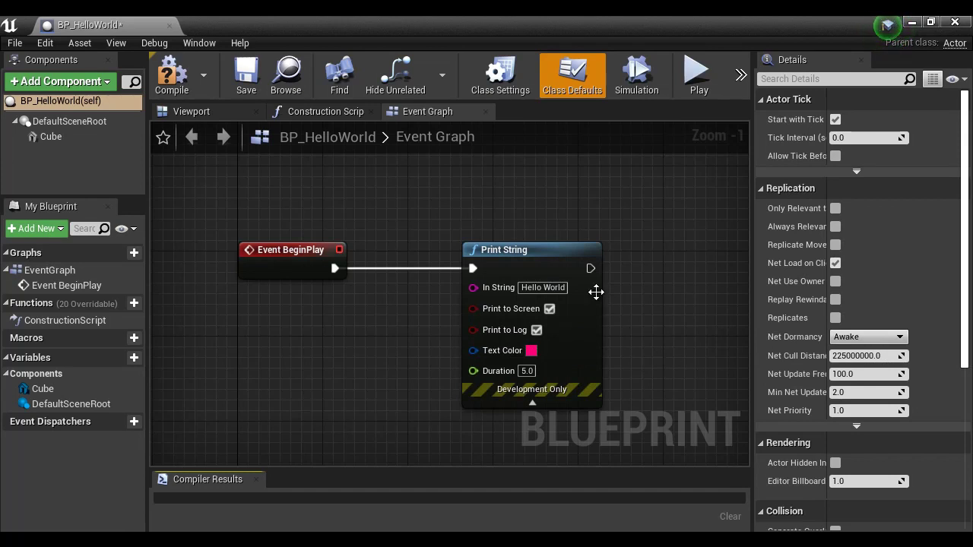
left_click(563, 250)
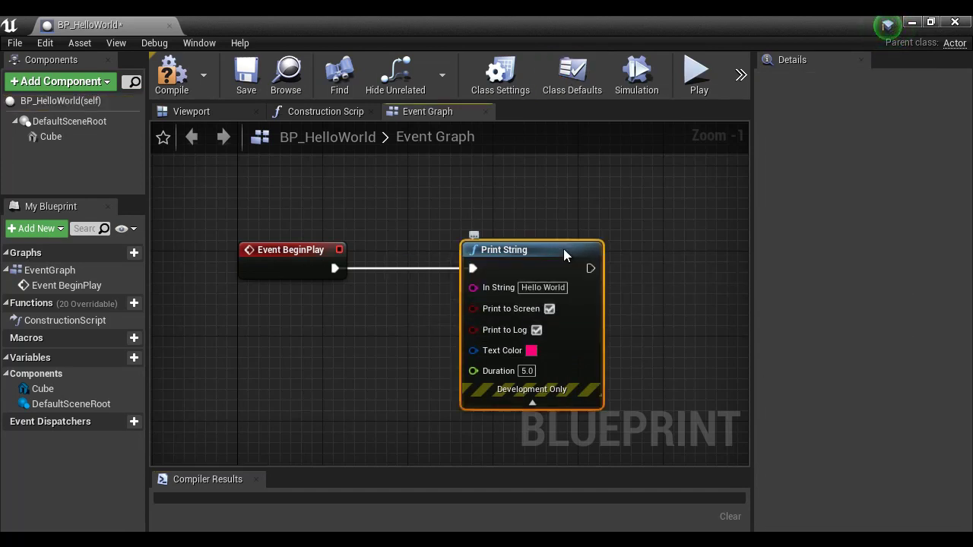
- Add the comment 'Displays given string on the screen and inside output log window' to Print String
right_click(563, 249)
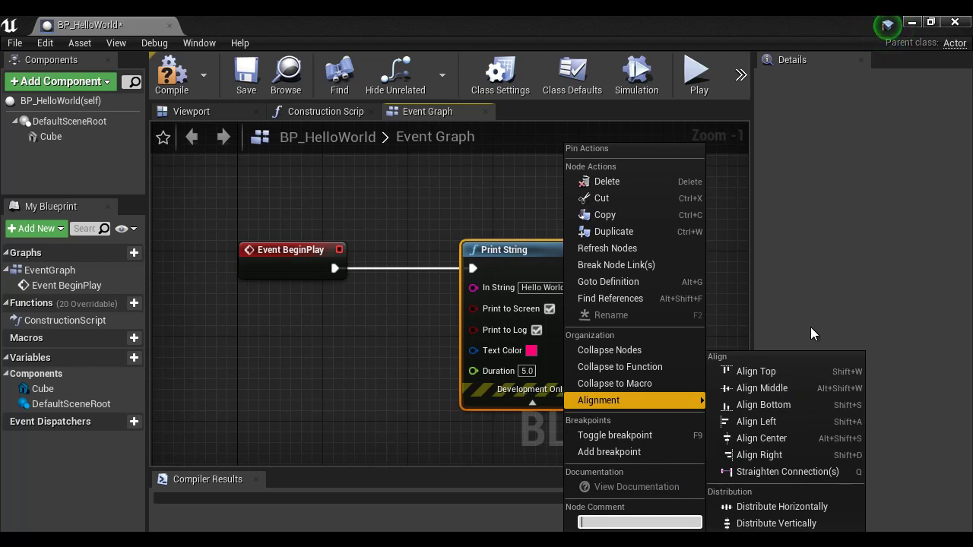
type("Displays given string on t")
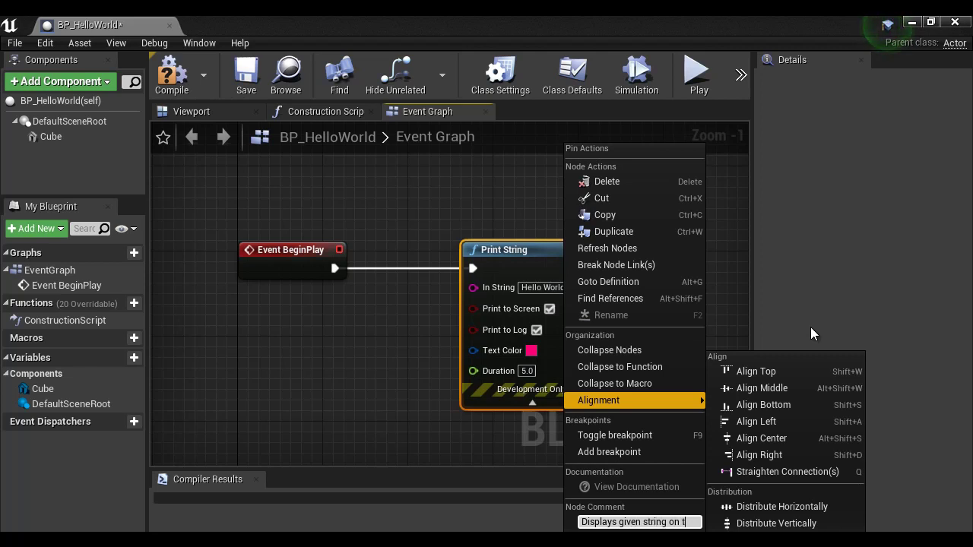
type("he screen")
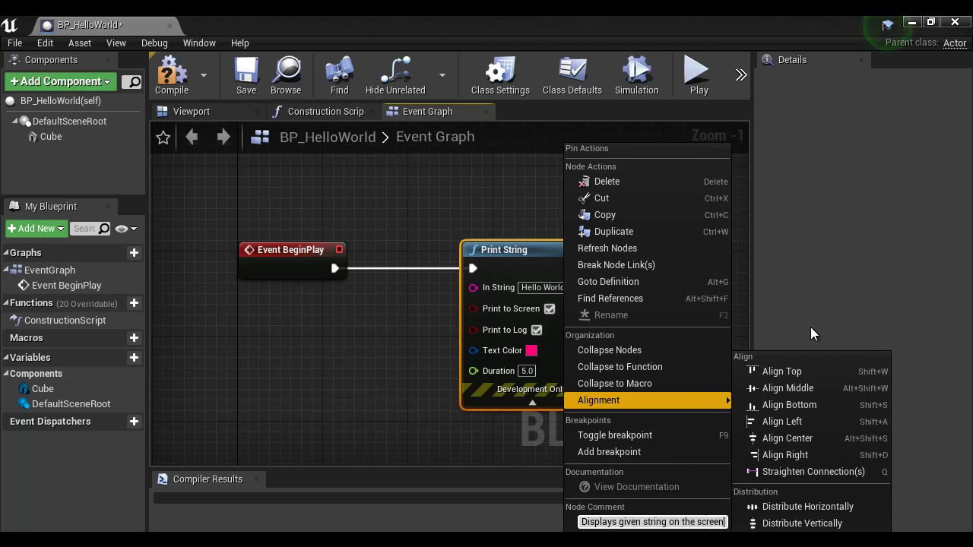
type(" and inside")
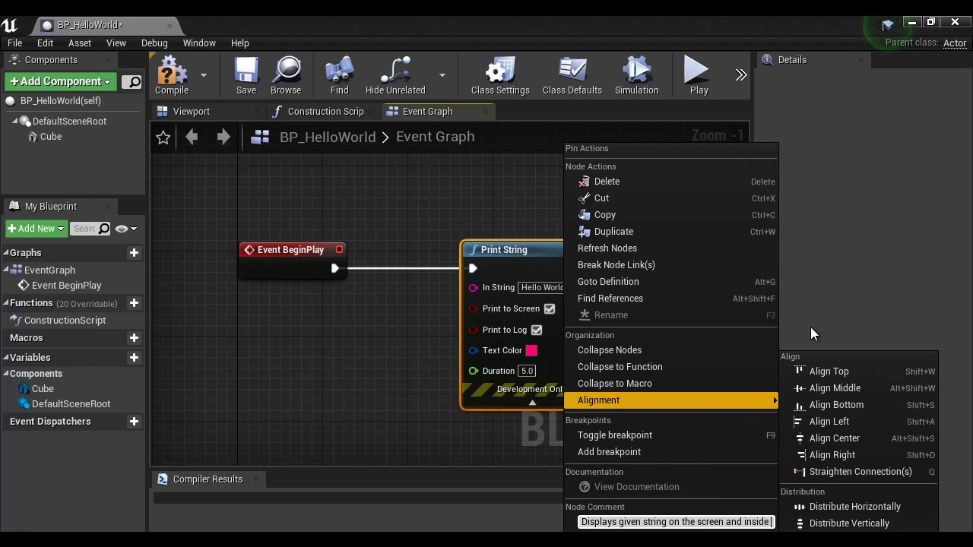
type(" output l")
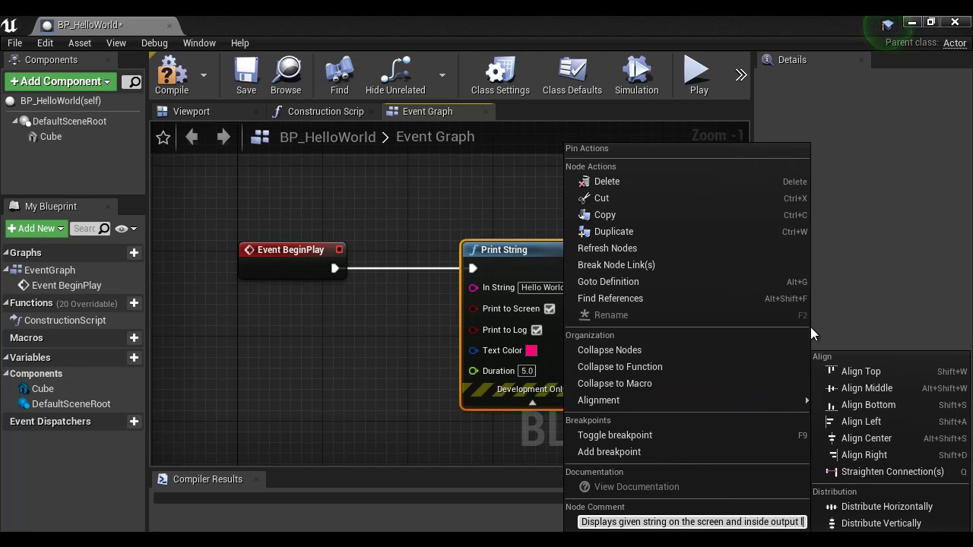
type("og window")
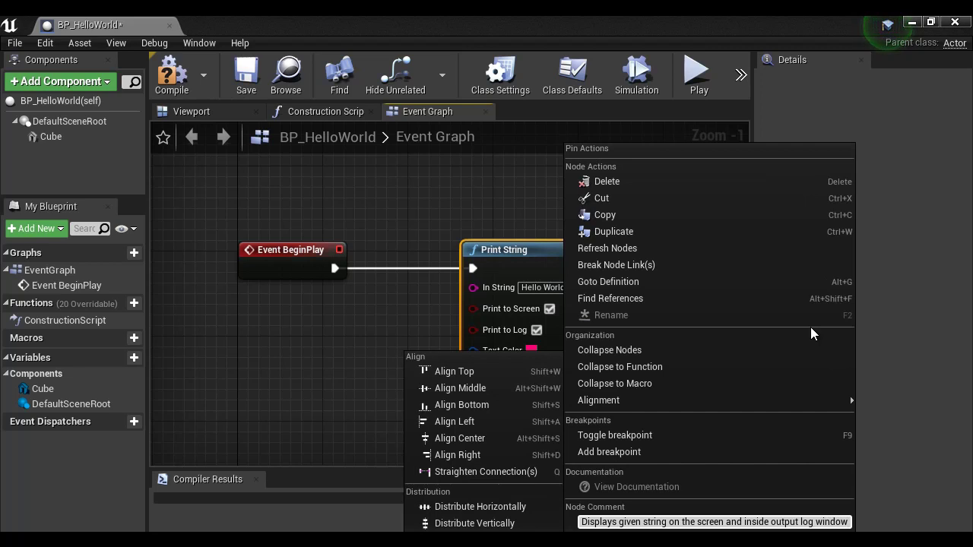
key("Return")
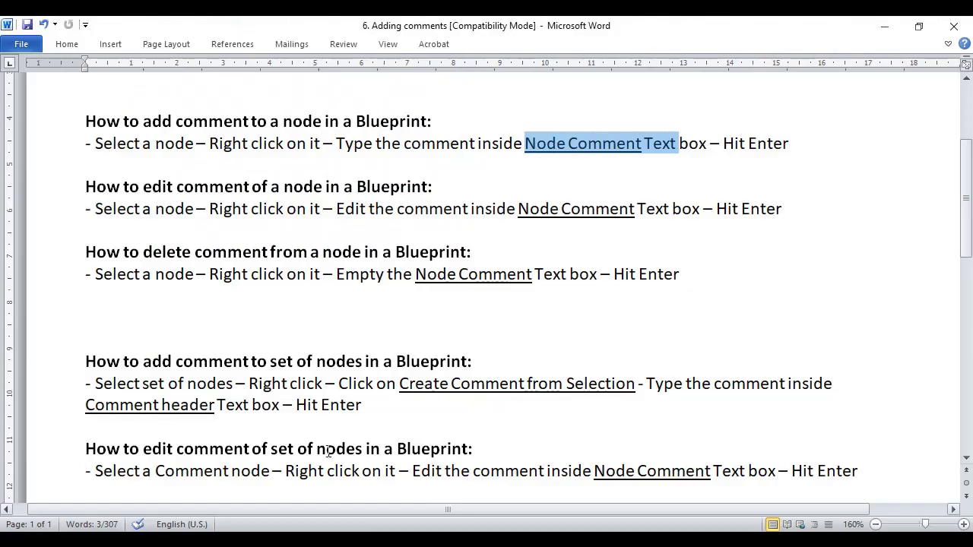
left_click_drag(85, 187, 251, 187)
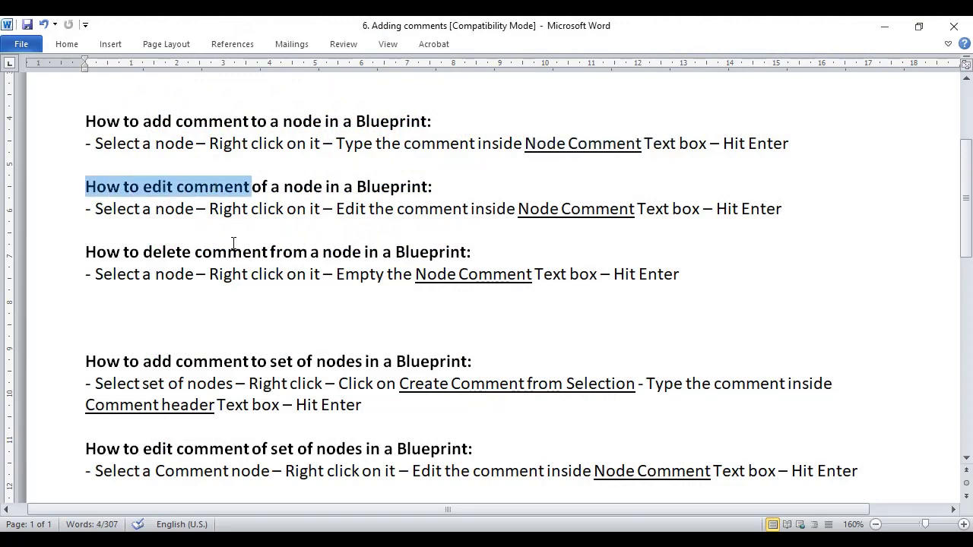
- Review the edit-comment steps in the Word notes, then return to the BP_HelloWorld editor
left_click_drag(94, 209, 702, 211)
left_click(360, 220)
left_click(520, 209)
left_click(739, 222)
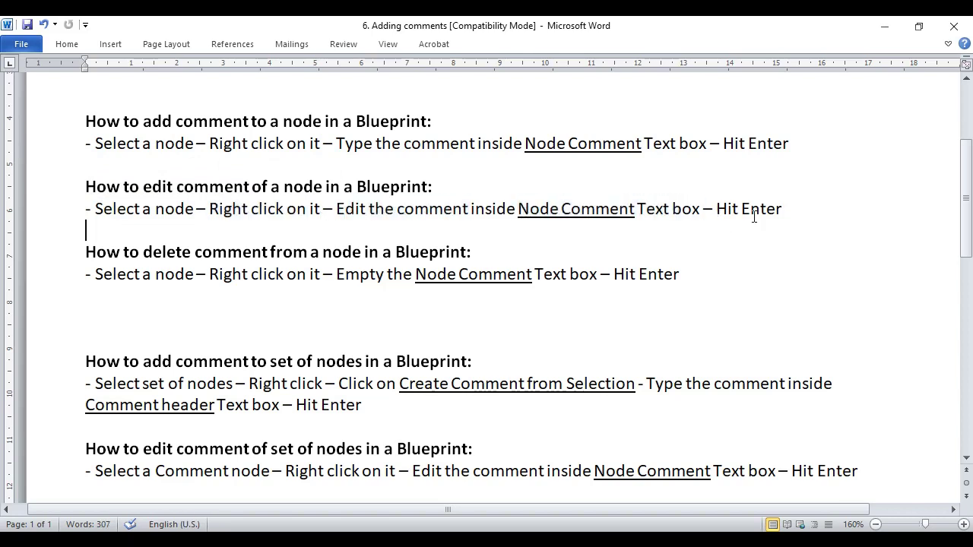
mouse_move(431, 536)
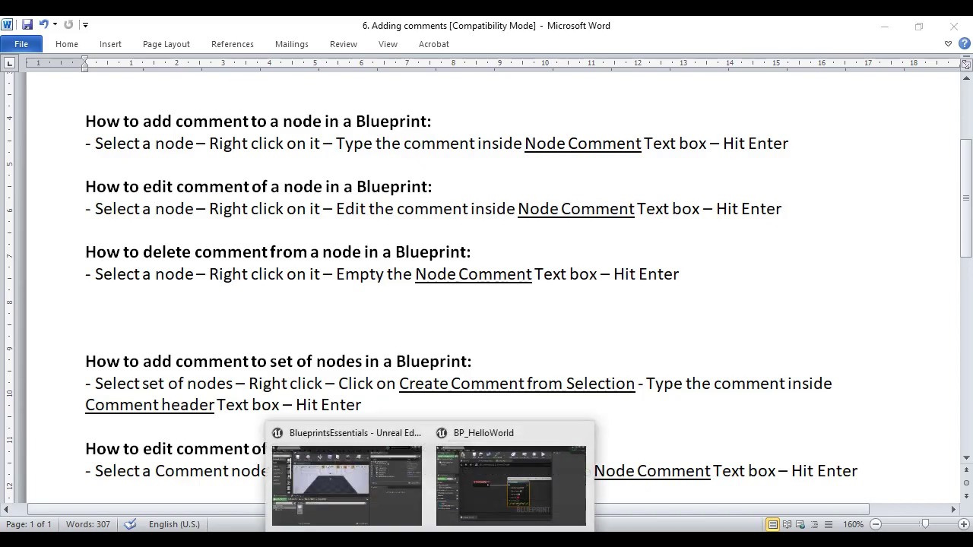
left_click(514, 472)
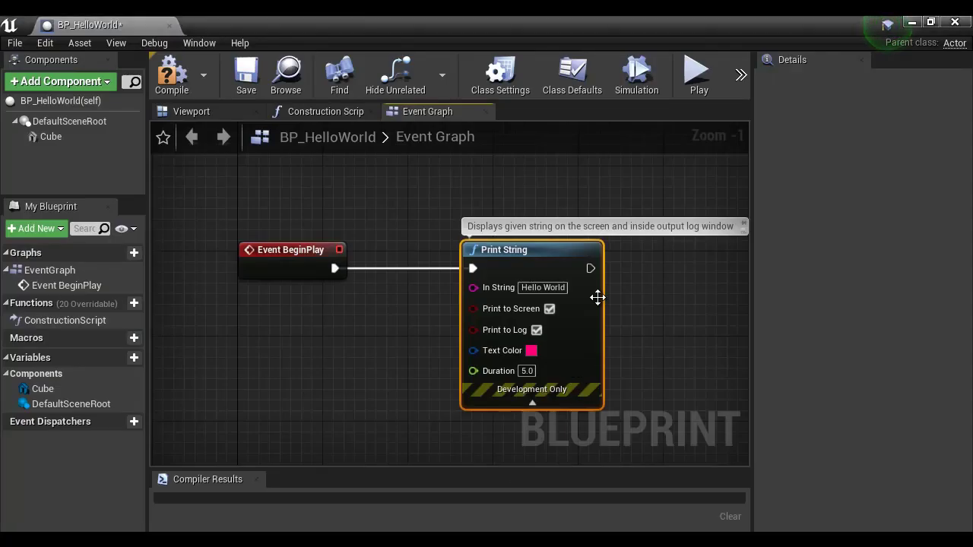
- Replace 'Displays' with 'Prints' at the start of the Print String node comment
right_click(573, 250)
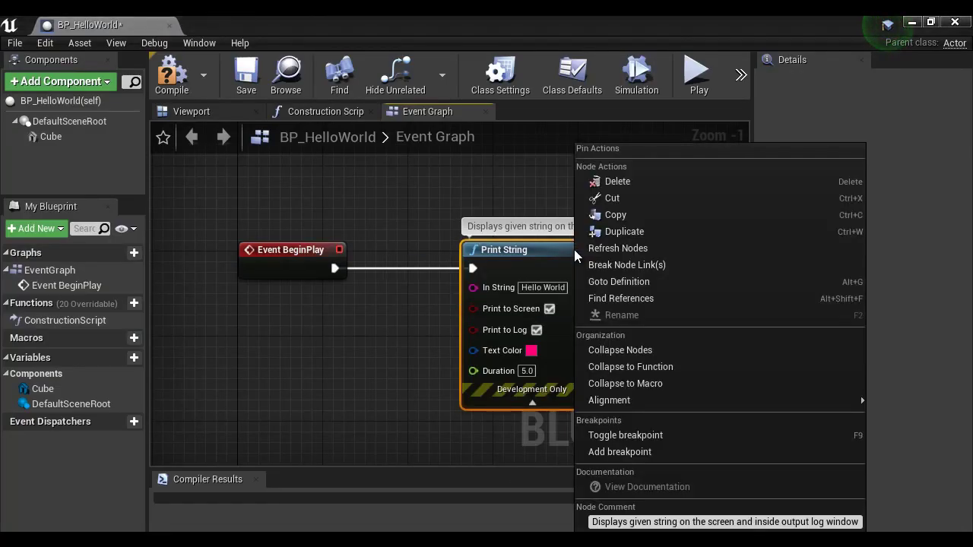
double_click(612, 522)
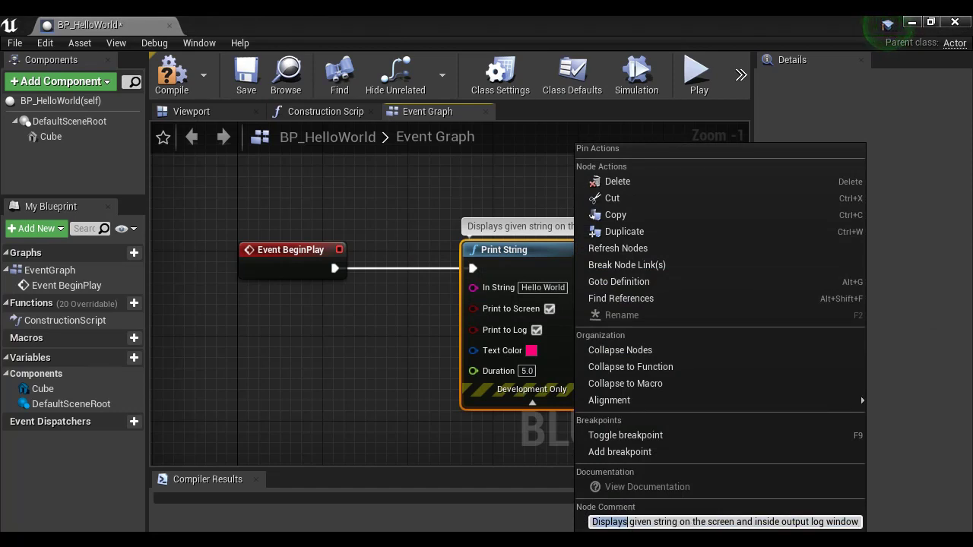
type("Prints")
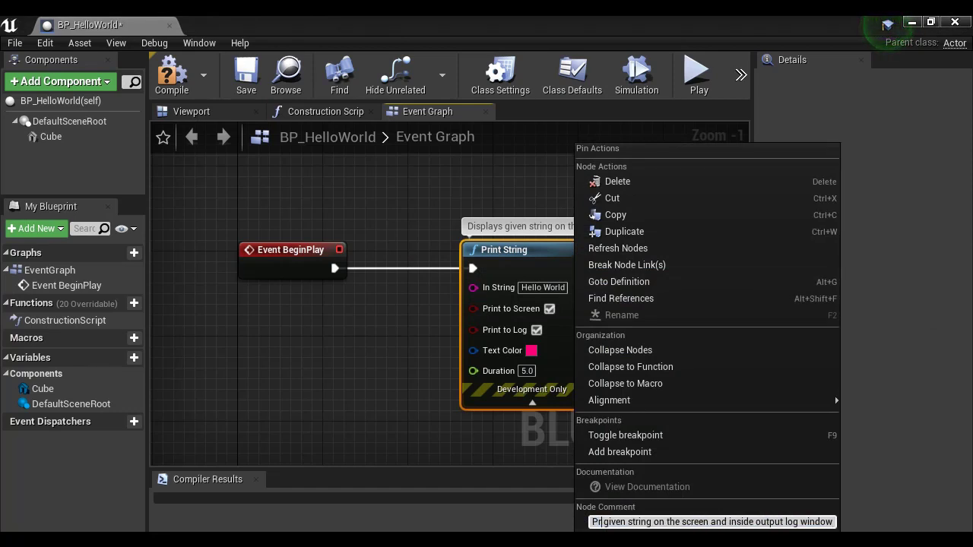
key("Return")
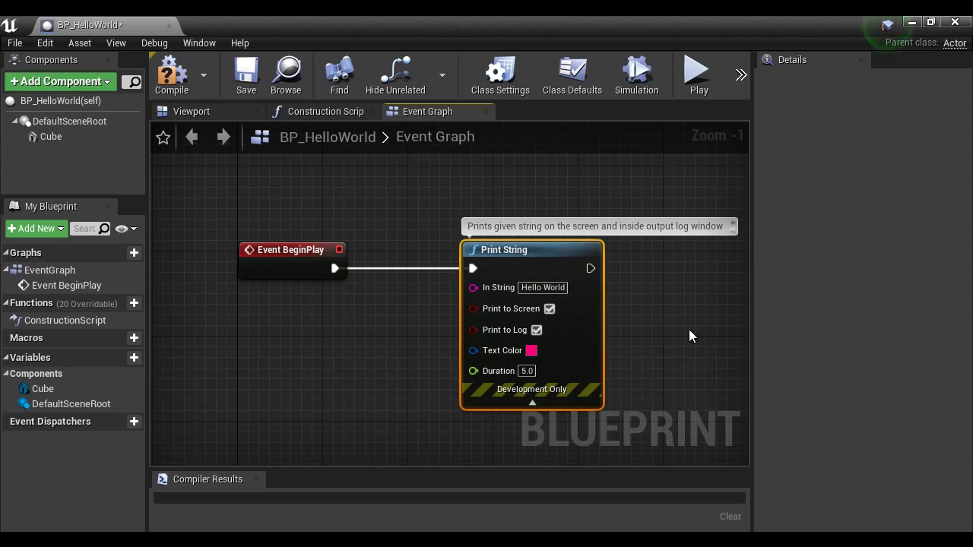
right_click(594, 254)
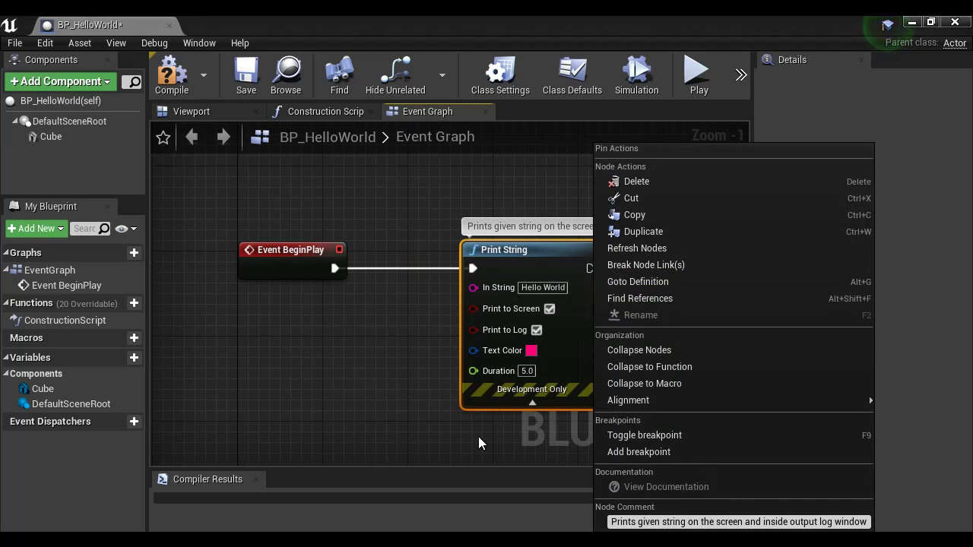
left_click(396, 377)
- Read through the delete-comment notes in Word, then bring the BP_HelloWorld editor back
key("alt+Tab")
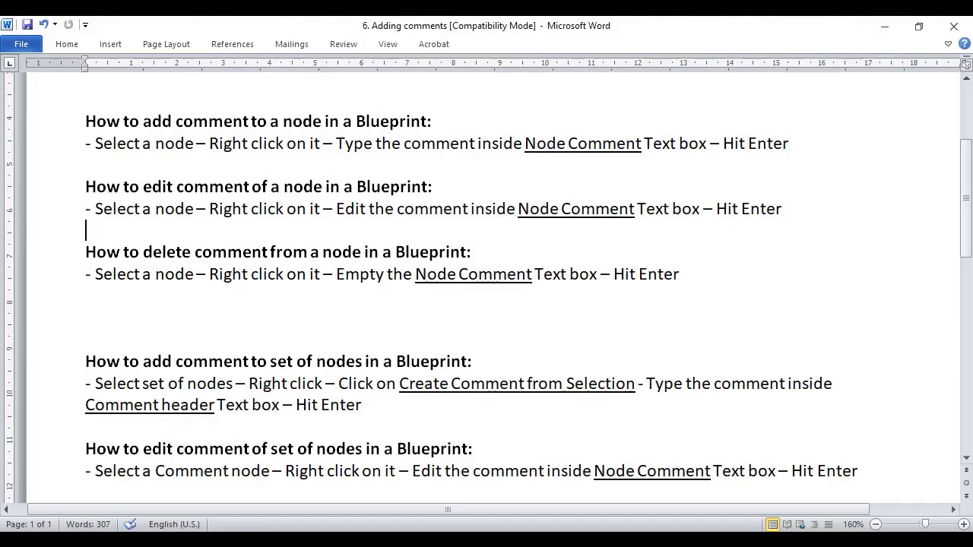
left_click_drag(143, 251, 269, 253)
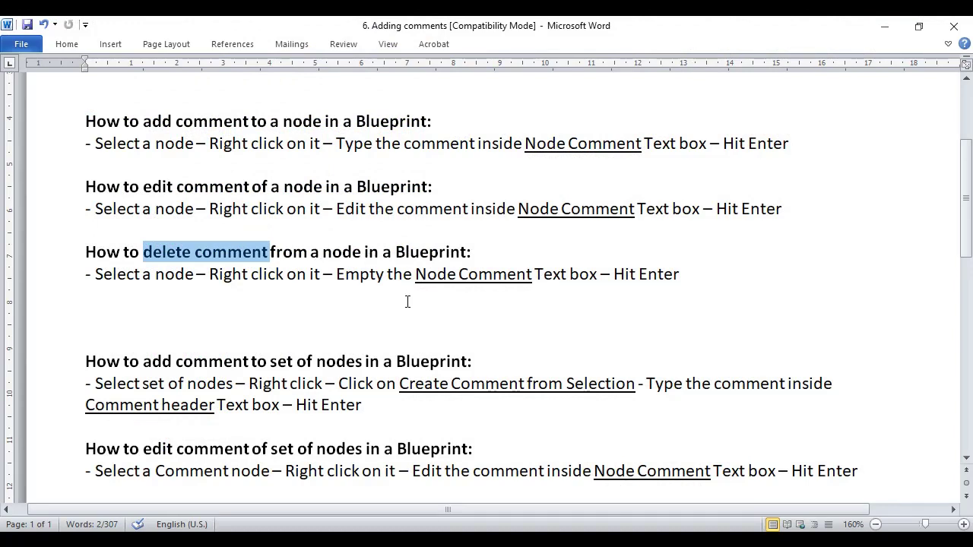
left_click_drag(88, 276, 600, 275)
left_click(249, 307)
left_click(373, 303)
left_click(522, 300)
left_click_drag(416, 274, 533, 275)
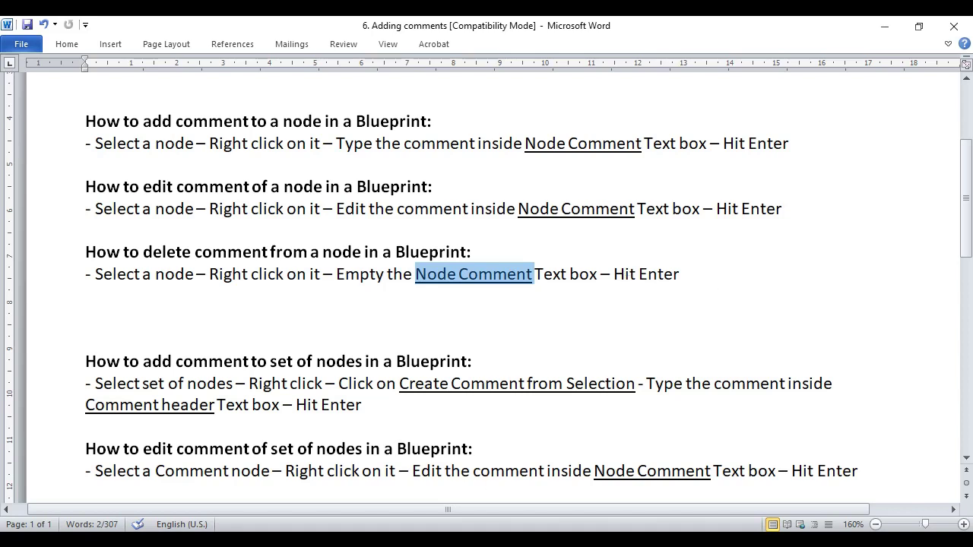
mouse_move(431, 535)
left_click(505, 482)
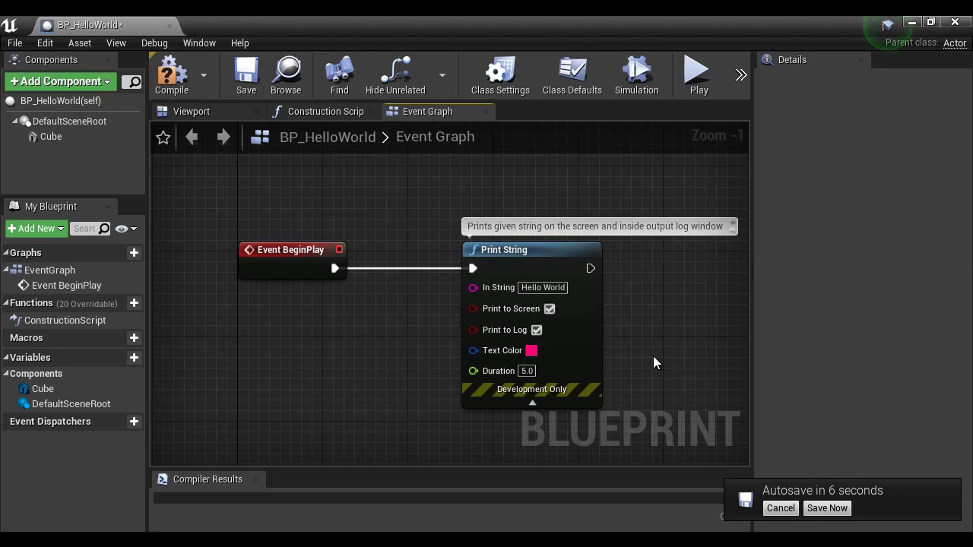
- Erase all text from the Print String node comment and confirm it empty, then return to Word
right_click(571, 255)
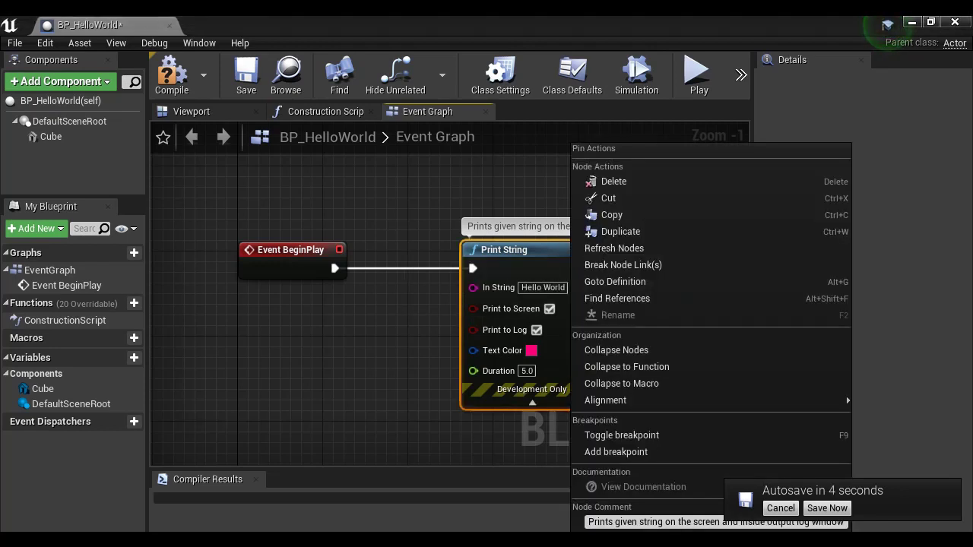
left_click(836, 522)
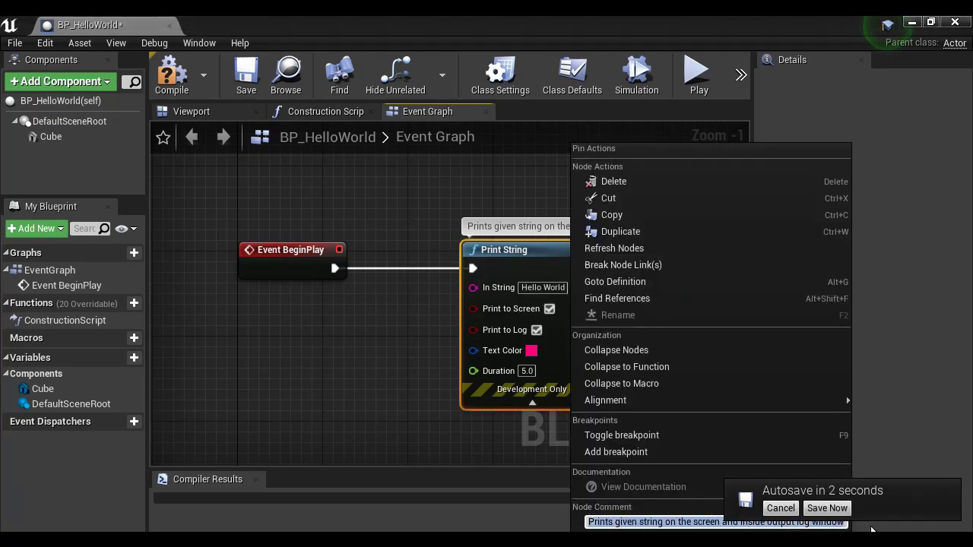
key("BackSpace")
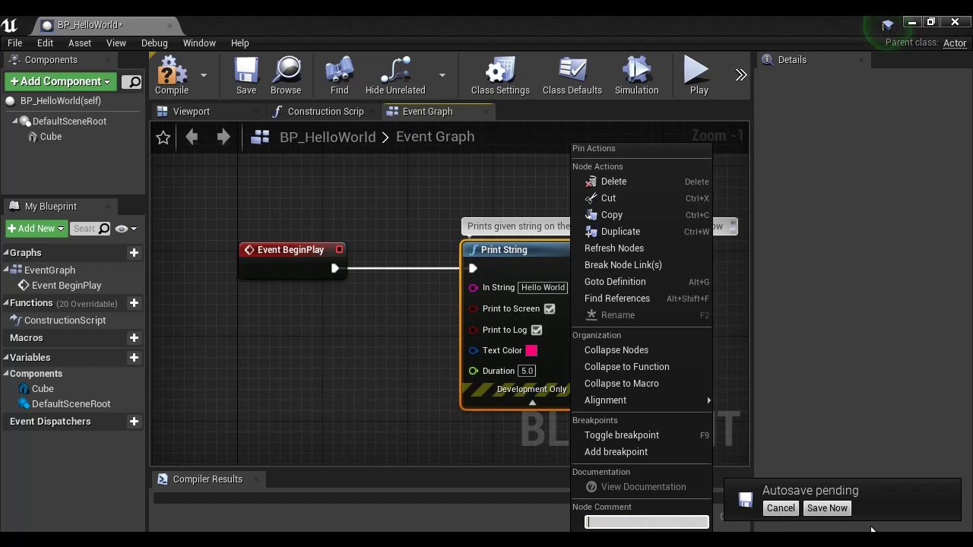
key("Return")
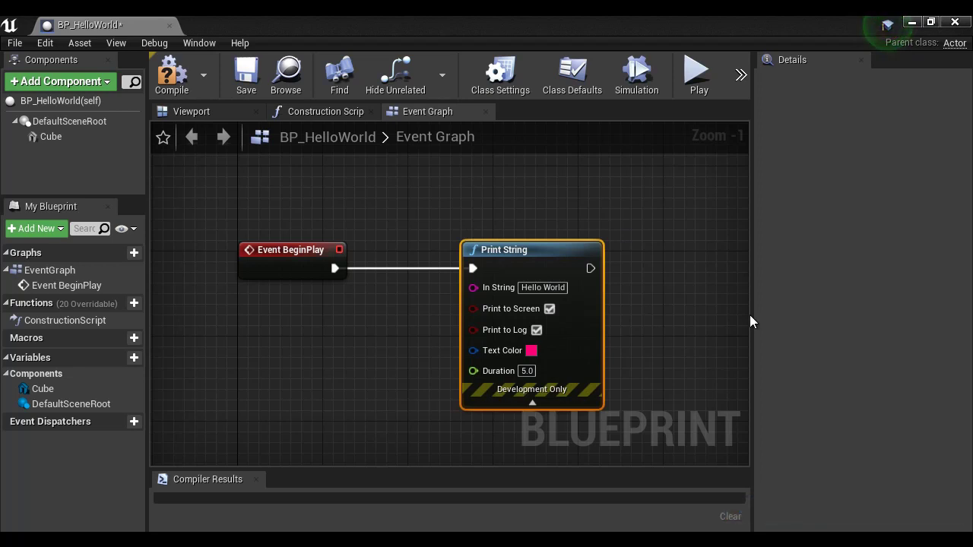
key("alt+Tab")
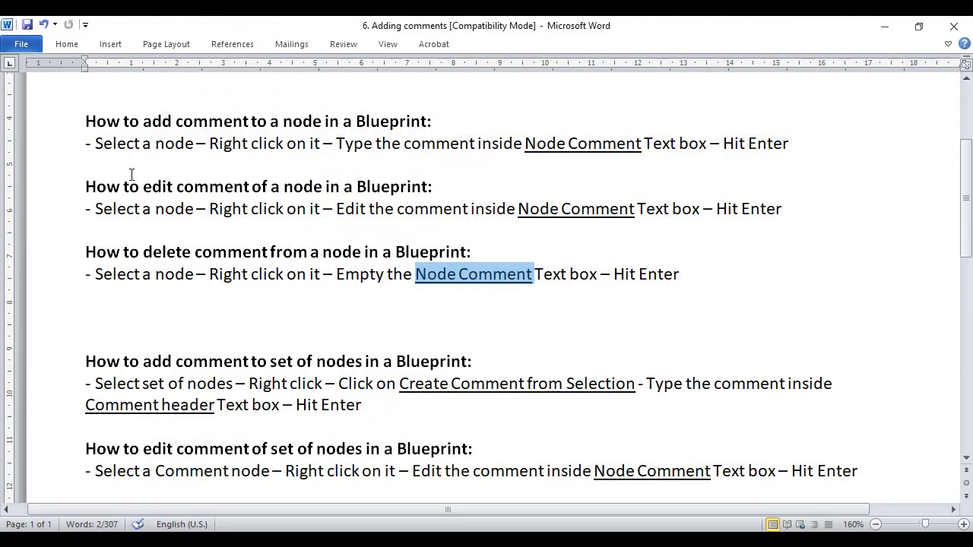
- Scroll to the set-of-nodes comment notes and highlight the Create Comment from Selection steps
left_click_drag(967, 198, 966, 251)
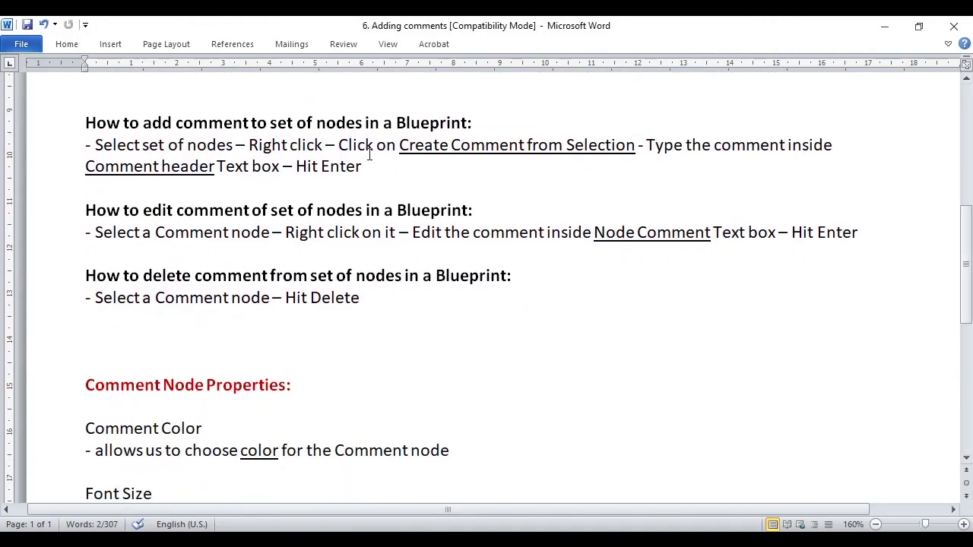
left_click(424, 184)
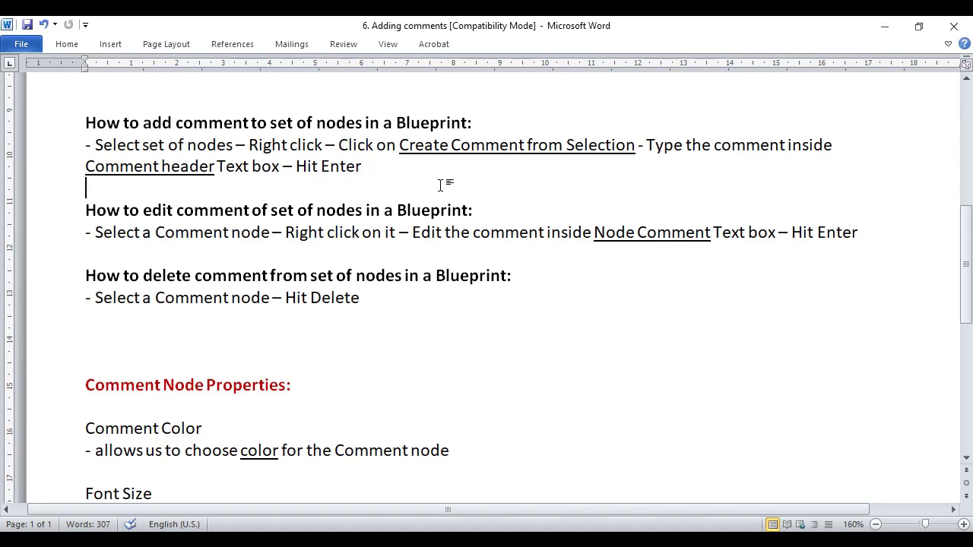
left_click_drag(94, 144, 325, 146)
left_click(443, 188)
left_click_drag(400, 144, 636, 145)
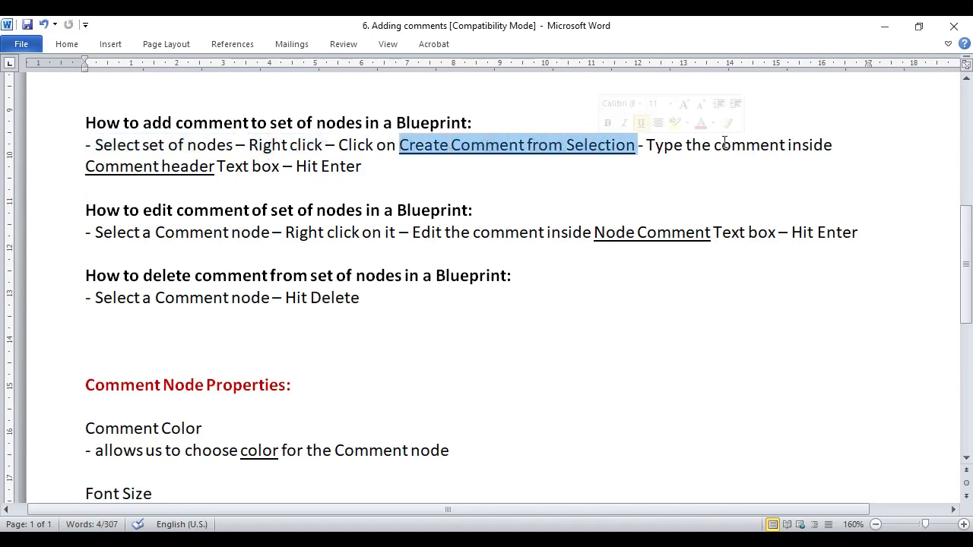
left_click_drag(724, 144, 834, 145)
left_click_drag(87, 166, 281, 167)
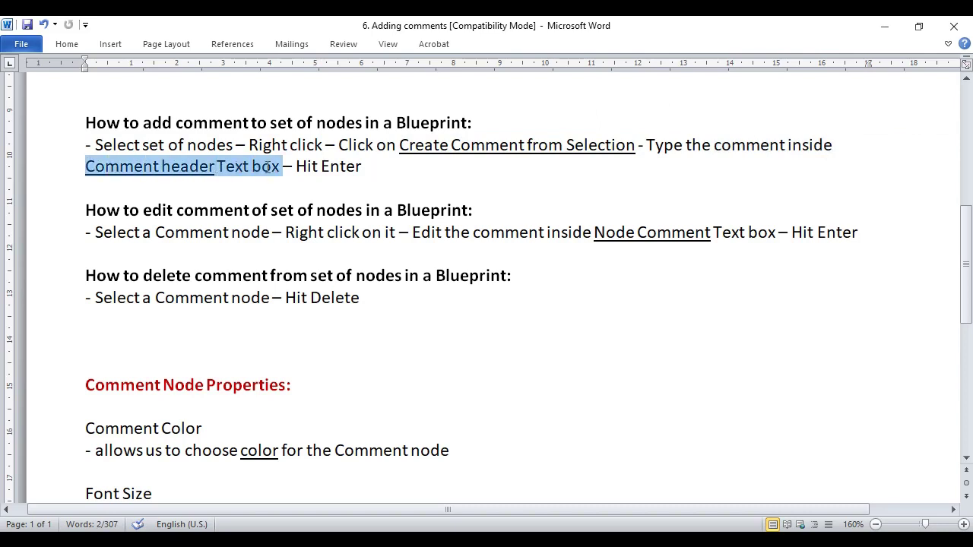
left_click(319, 190)
left_click_drag(87, 166, 282, 167)
left_click(321, 188)
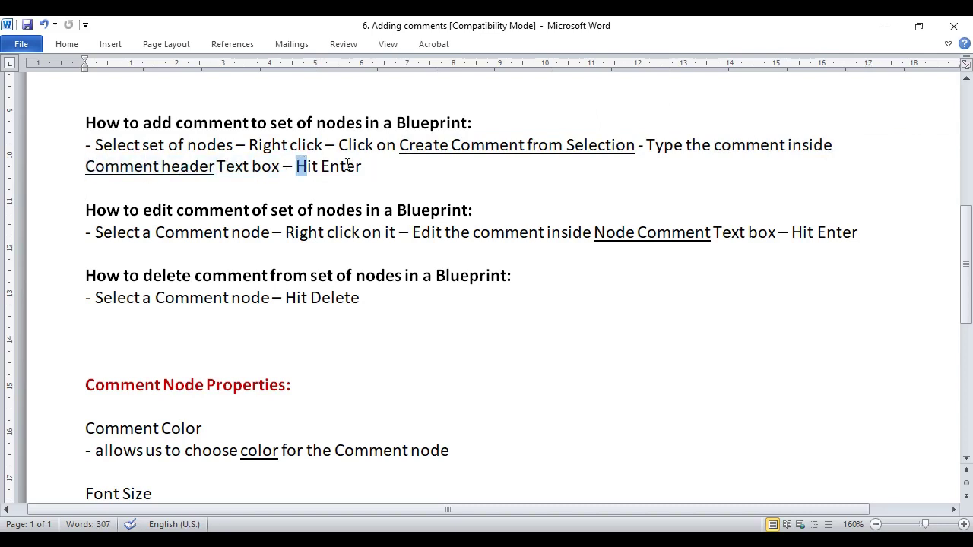